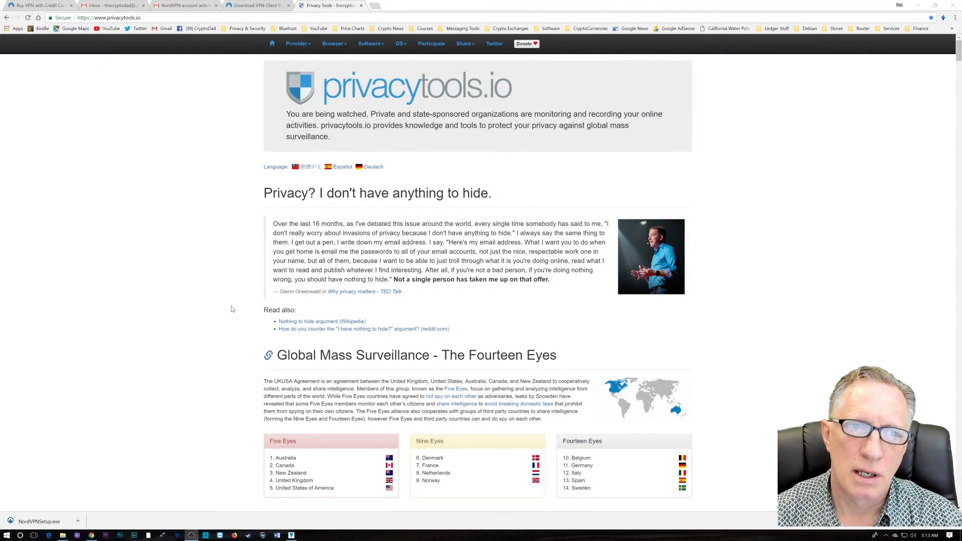
# Scroll privacytools.io down to the VPN providers table, browse its rows, and return to its header.
pyautogui.scroll(-3, 174, 272)
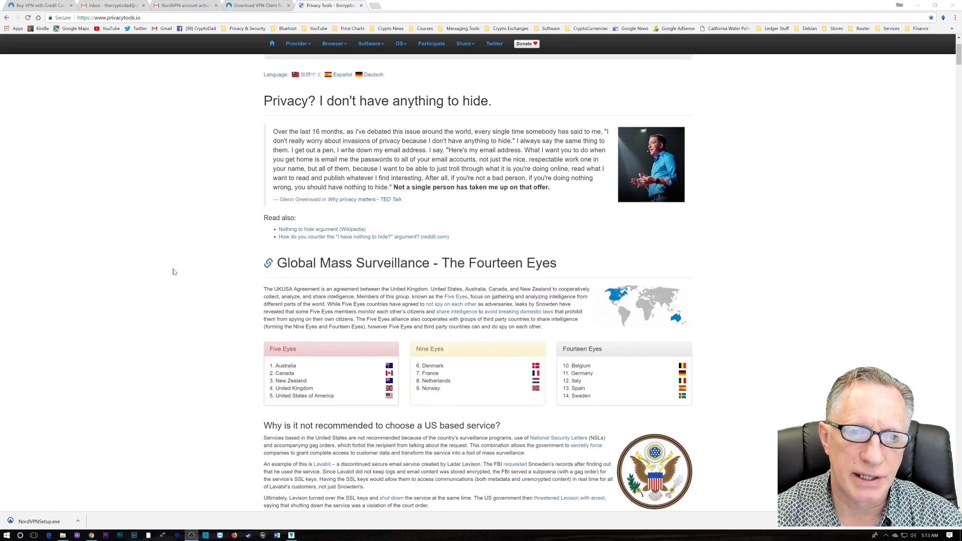
pyautogui.scroll(-2, 176, 269)
pyautogui.scroll(5, 175, 270)
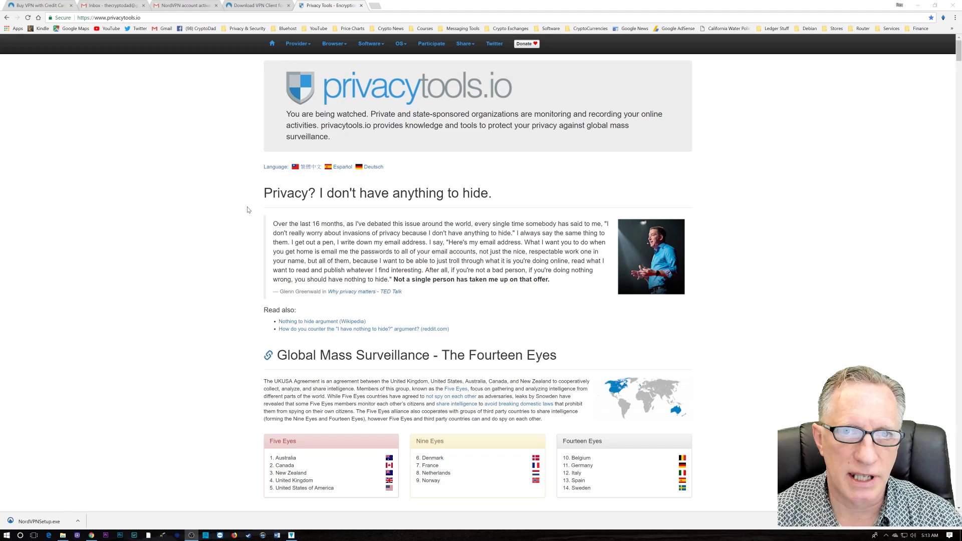
pyautogui.scroll(-2, 219, 247)
pyautogui.scroll(-9, 218, 248)
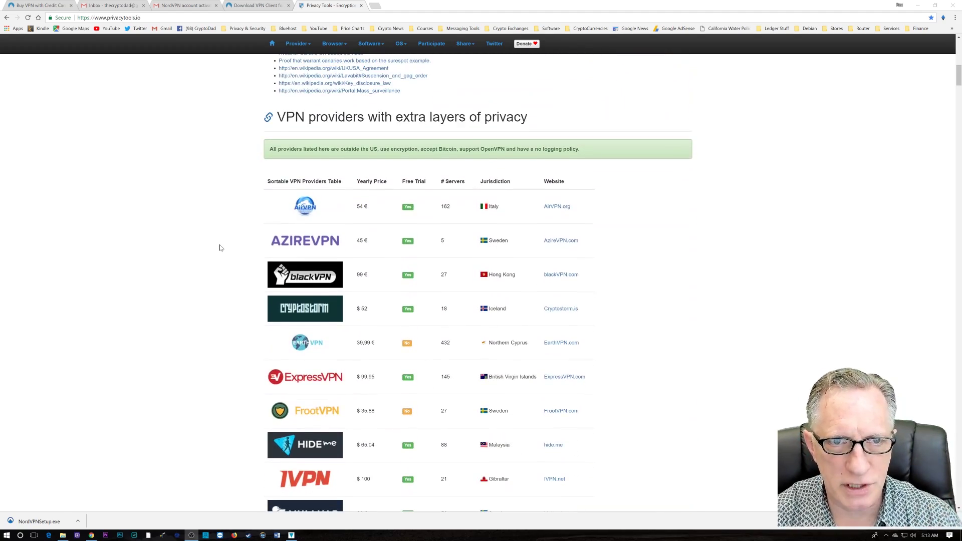
pyautogui.scroll(3, 220, 248)
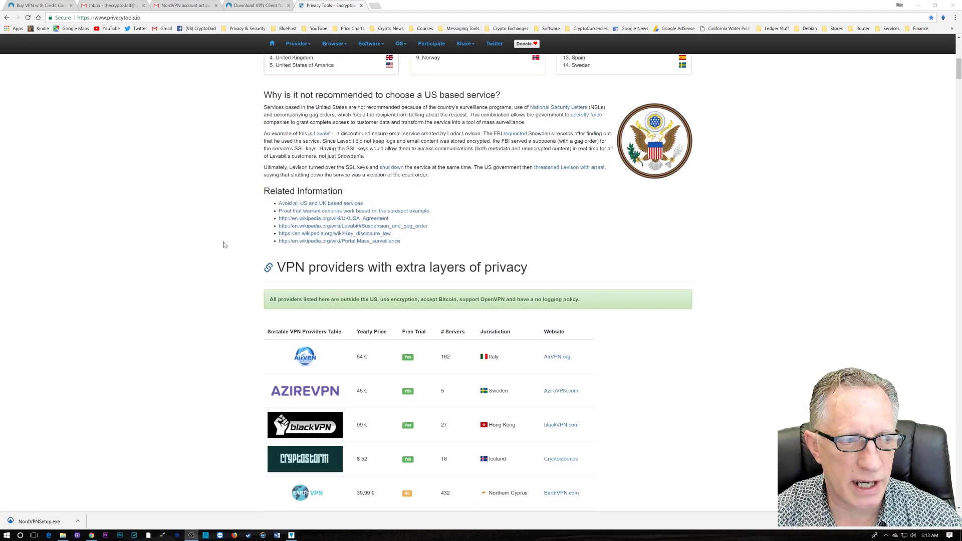
pyautogui.scroll(-4, 224, 244)
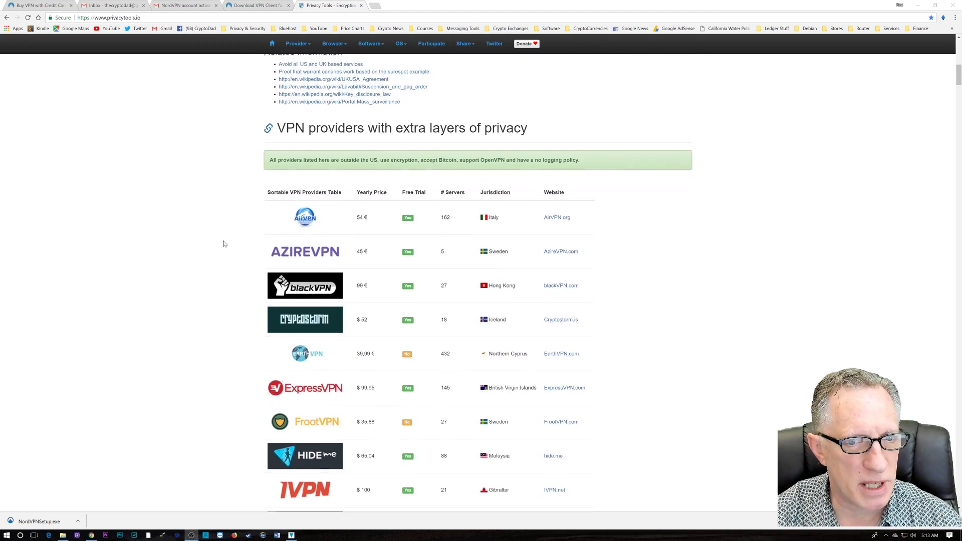
pyautogui.scroll(-2, 224, 244)
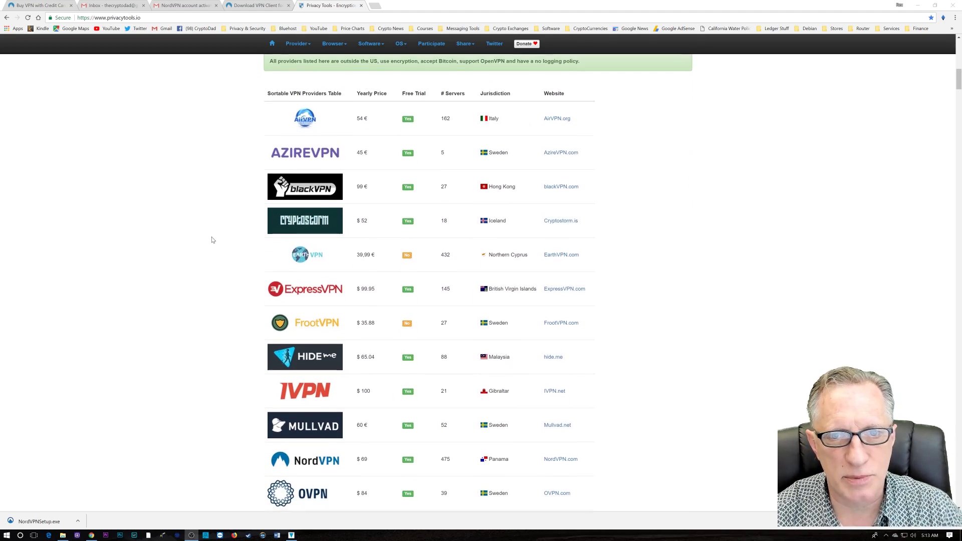
pyautogui.scroll(-4, 212, 240)
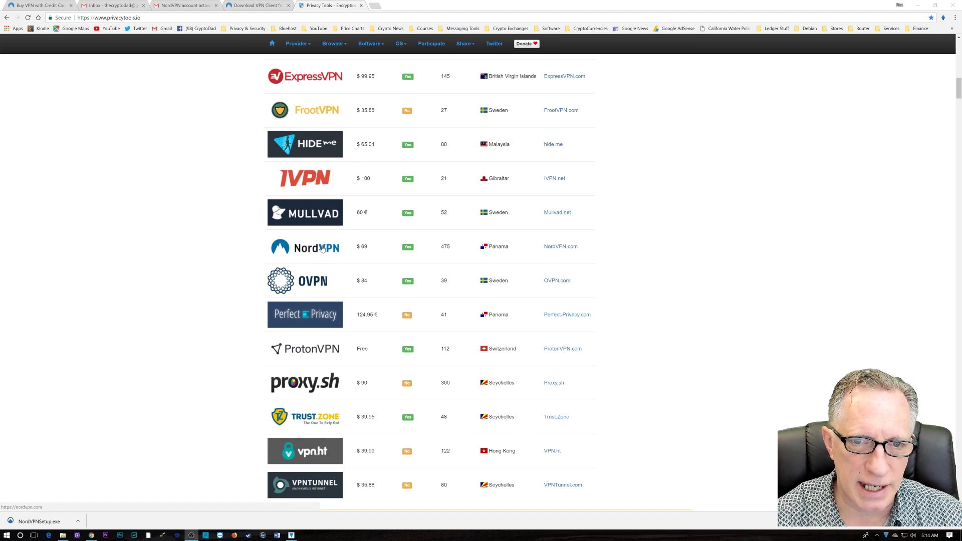
pyautogui.scroll(8, 204, 284)
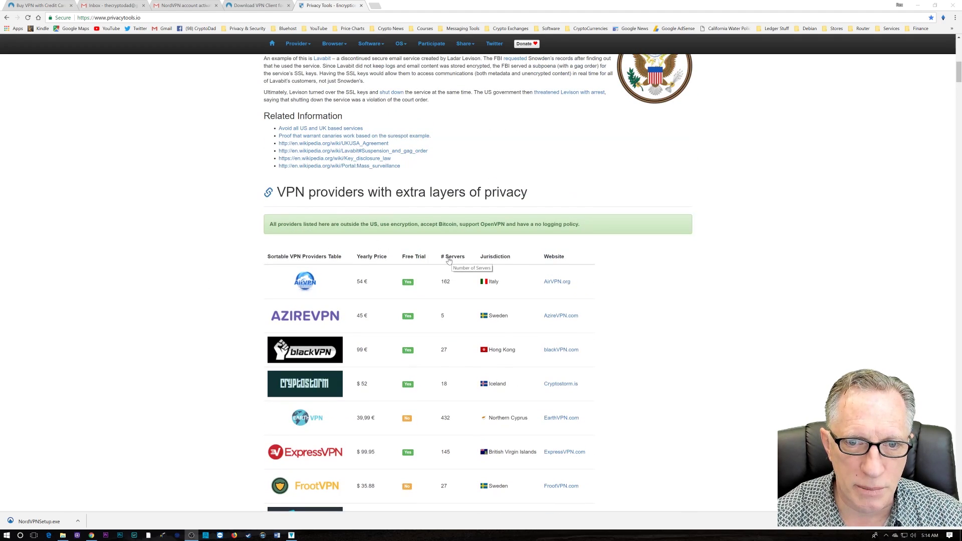
# Sort the VPN providers table by # Servers, largest first, putting NordVPN on top.
pyautogui.click(450, 258)
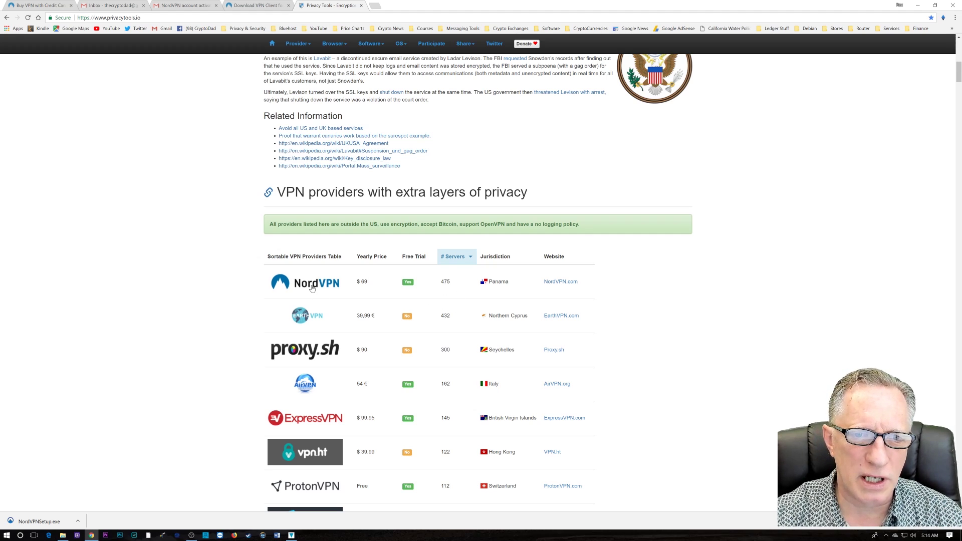
# Open NordVPN.com from the table and highlight the ISP in its Unprotected status banner.
pyautogui.click(557, 284)
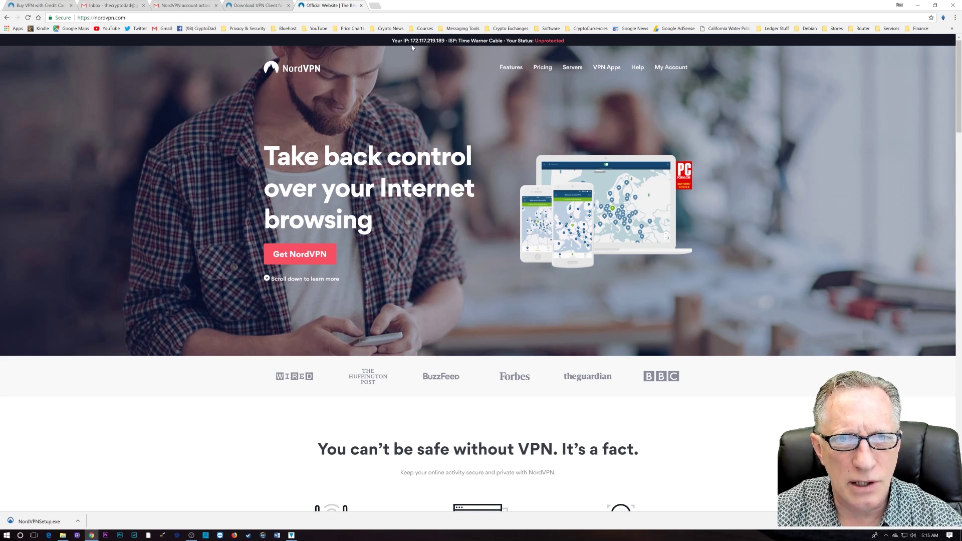
pyautogui.moveTo(410, 41); pyautogui.dragTo(502, 41)
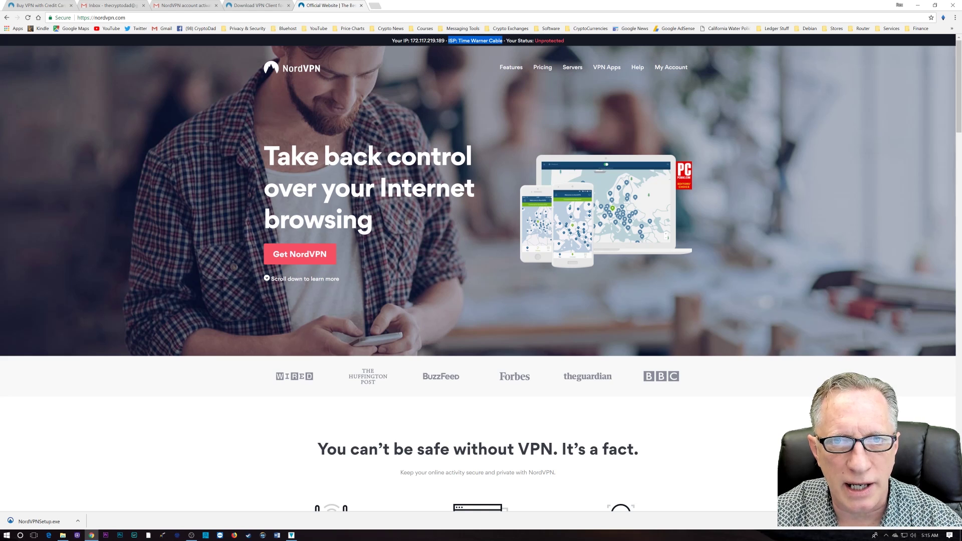
pyautogui.moveTo(537, 43)
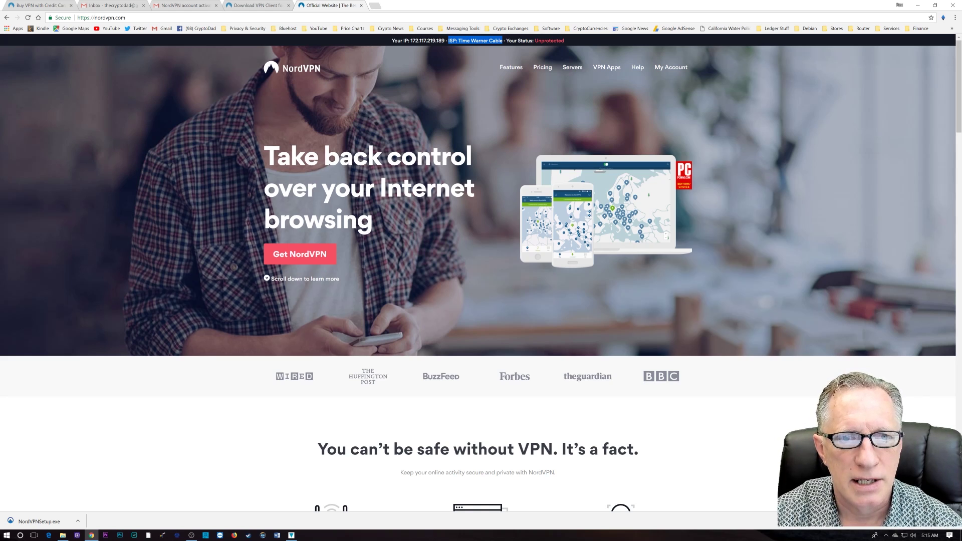
# Go to the order page and review the 1-month $11.95, 2-year $3.29 and 1-year $5.75 plans.
pyautogui.click(410, 231)
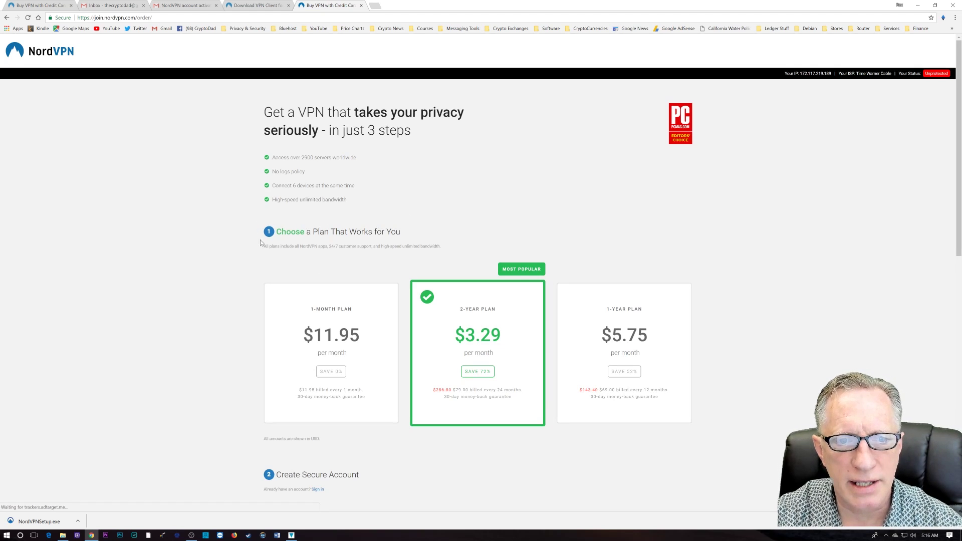
pyautogui.scroll(-2, 209, 264)
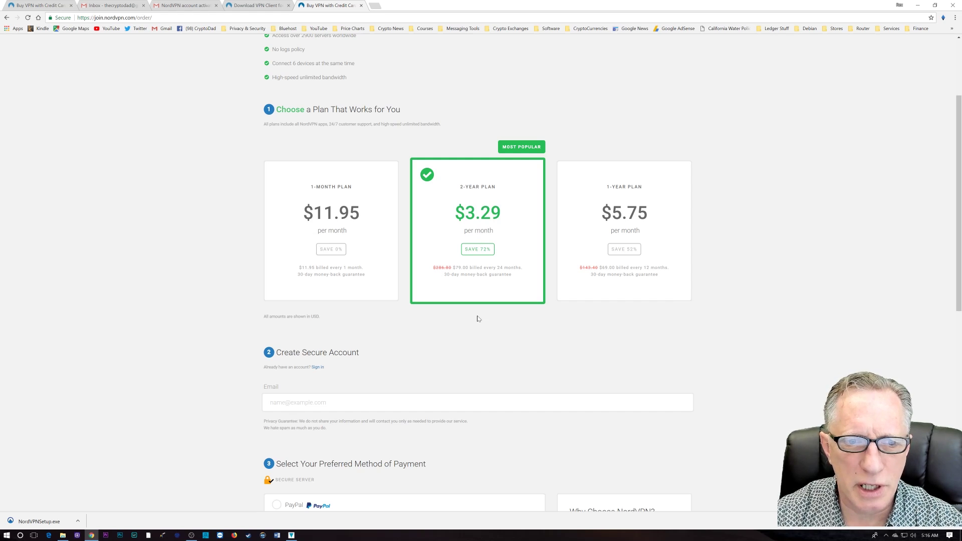
pyautogui.scroll(-2, 481, 317)
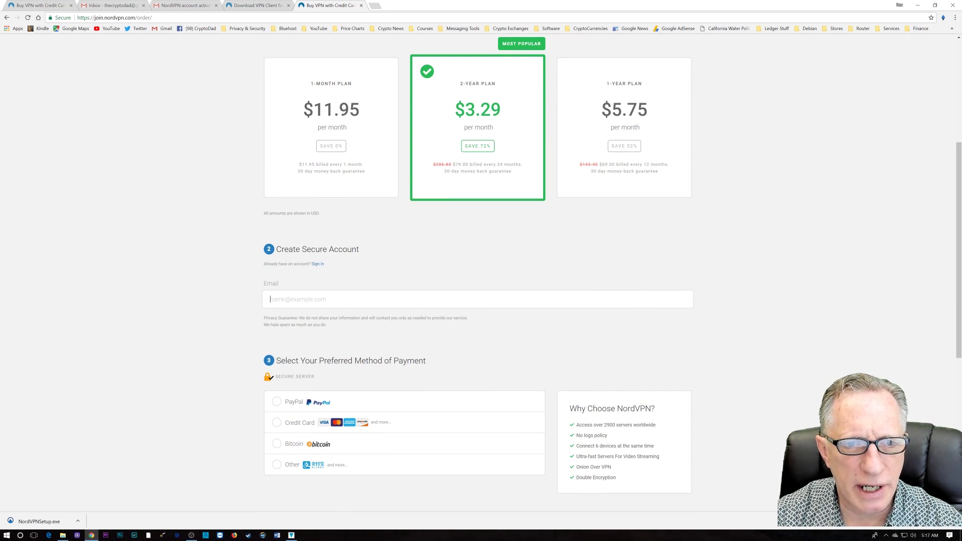
# Enter the account e-mail address in the Create Secure Account Email field, fixing a typo.
pyautogui.click(270, 299)
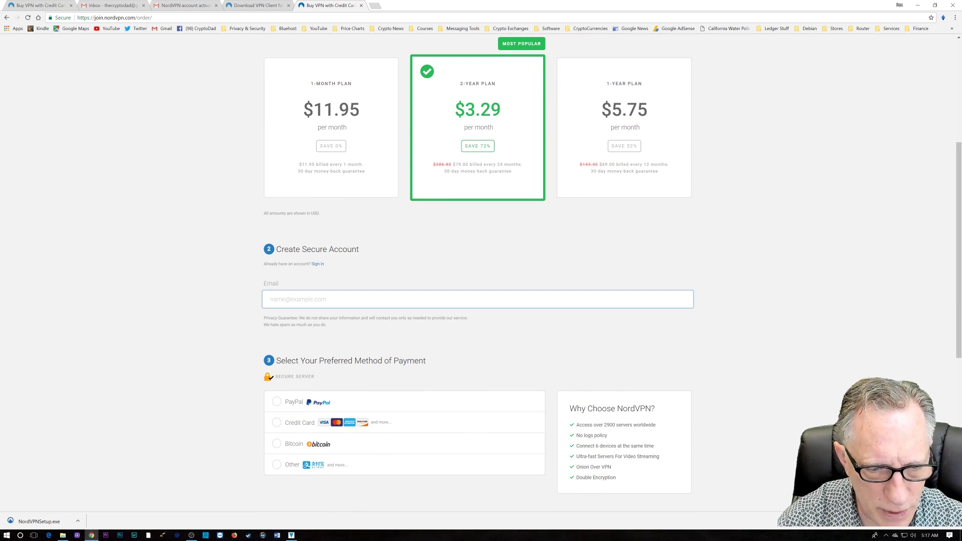
pyautogui.write('rex')
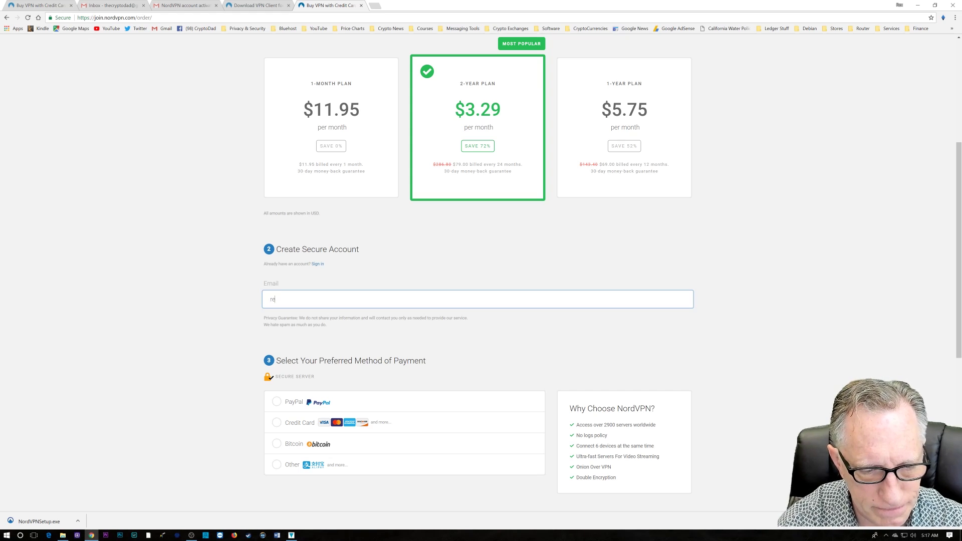
pyautogui.press('BackSpace')
pyautogui.press('BackSpace')
pyautogui.press('BackSpace')
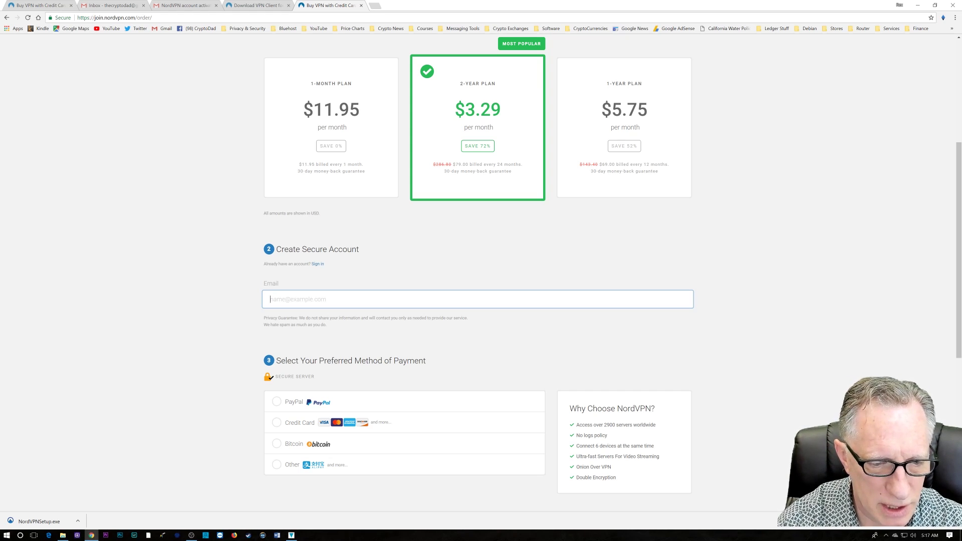
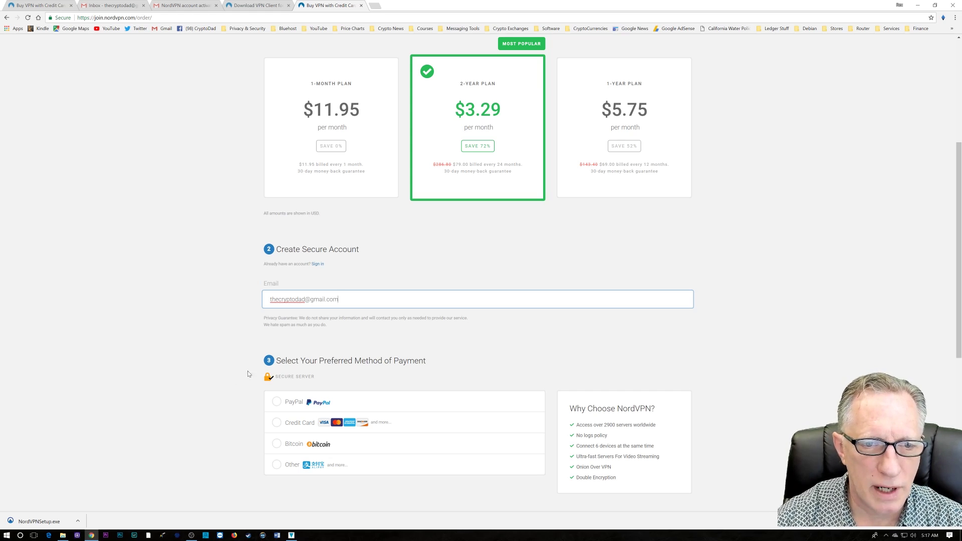
# Choose Credit Card as the payment method and look over the card-details form.
pyautogui.scroll(-2, 249, 339)
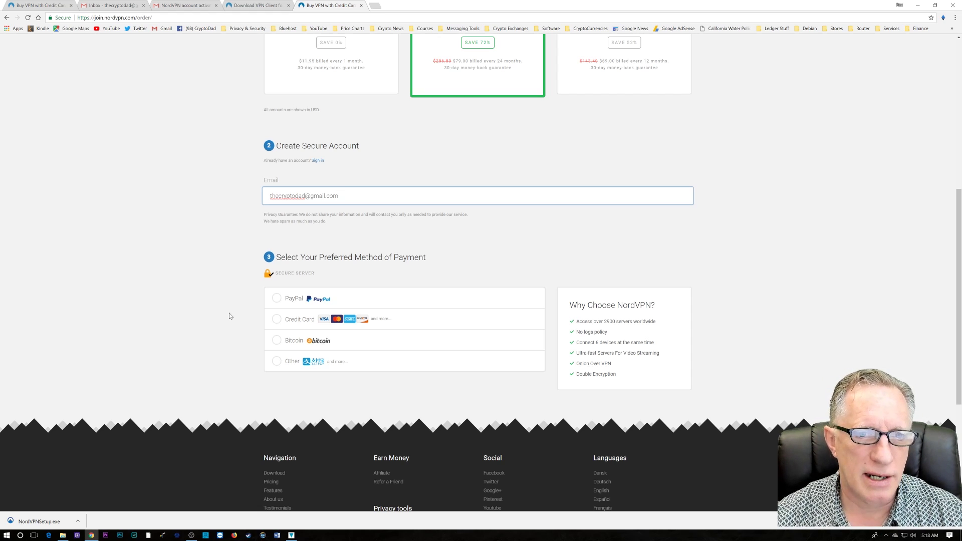
pyautogui.click(277, 319)
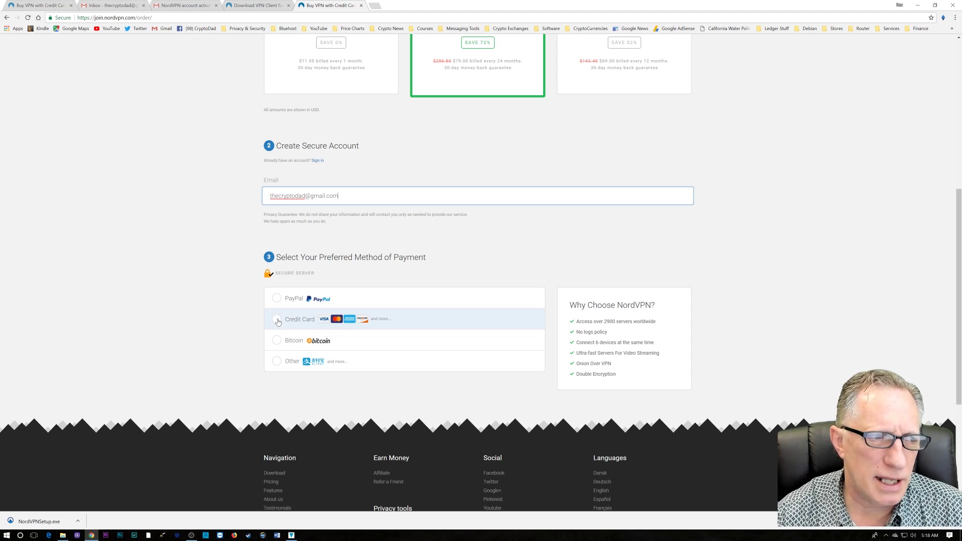
pyautogui.scroll(-2, 270, 351)
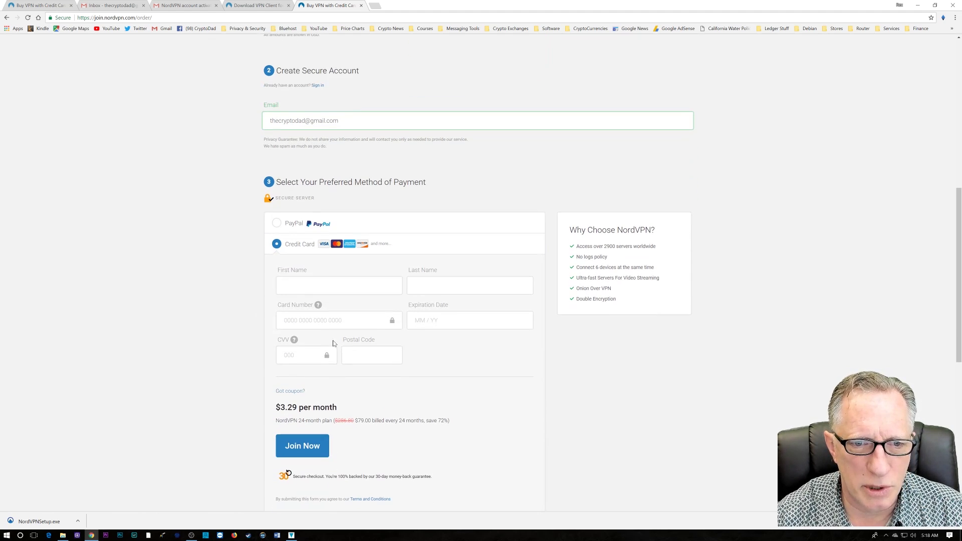
pyautogui.scroll(-2, 384, 377)
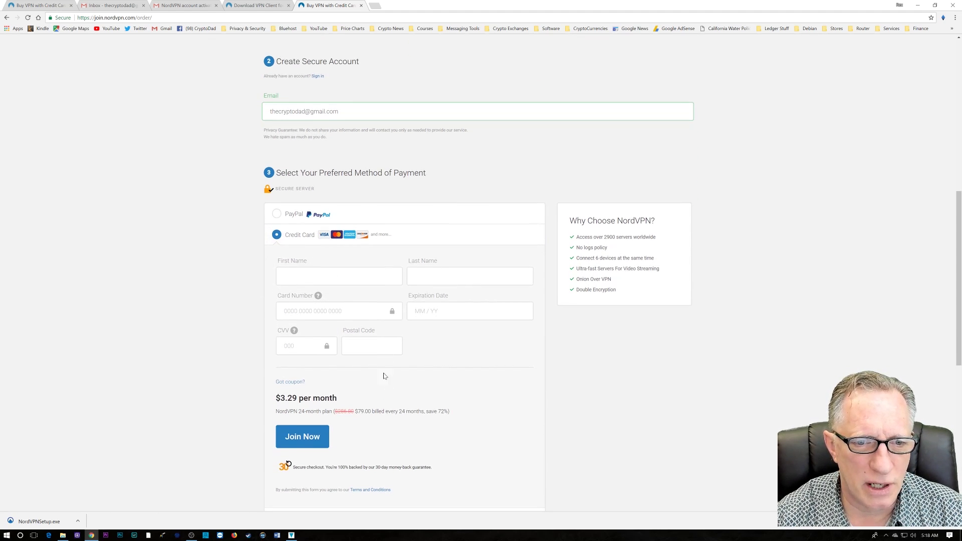
pyautogui.scroll(-2, 432, 377)
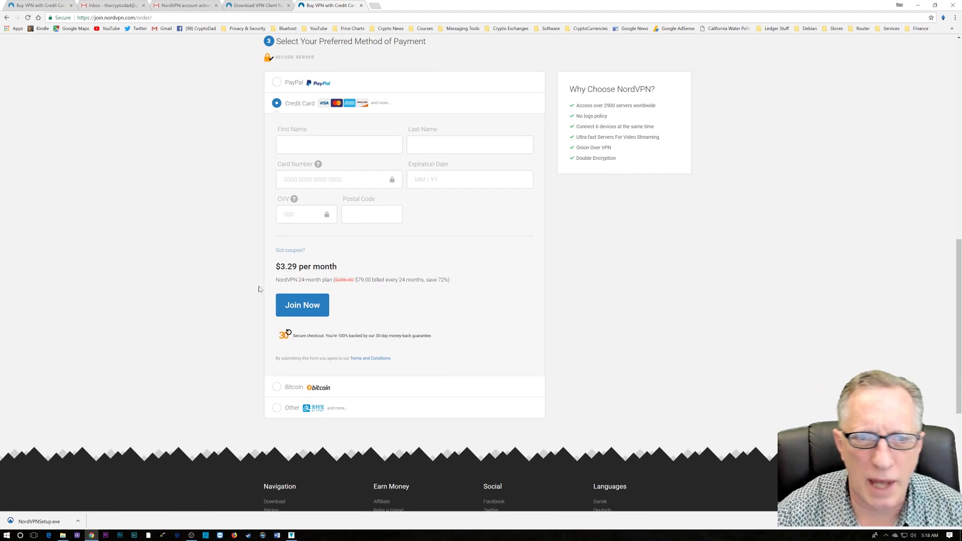
pyautogui.scroll(10, 245, 286)
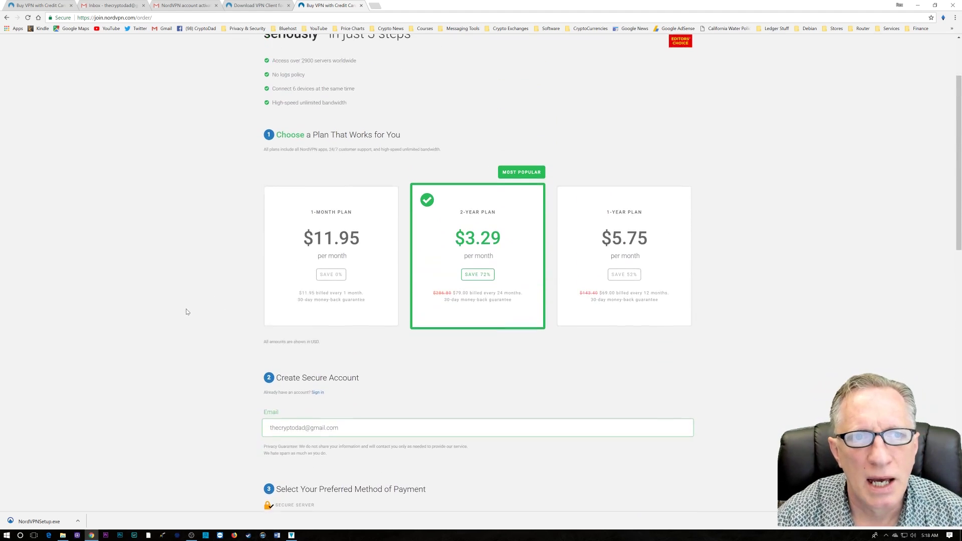
pyautogui.scroll(3, 170, 301)
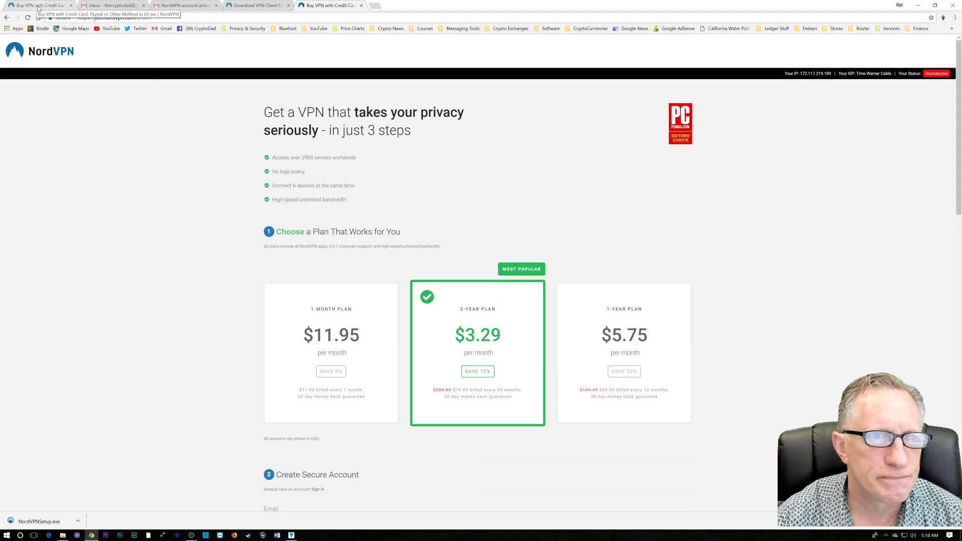
# Check the 'Check your email' confirmation page, then open NordVPN's activation email in Gmail.
pyautogui.click(31, 6)
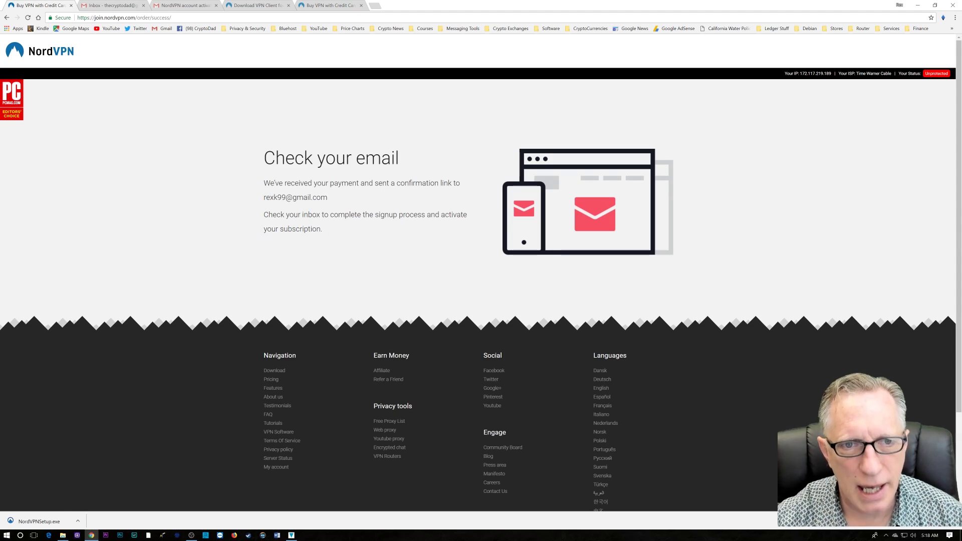
pyautogui.click(175, 7)
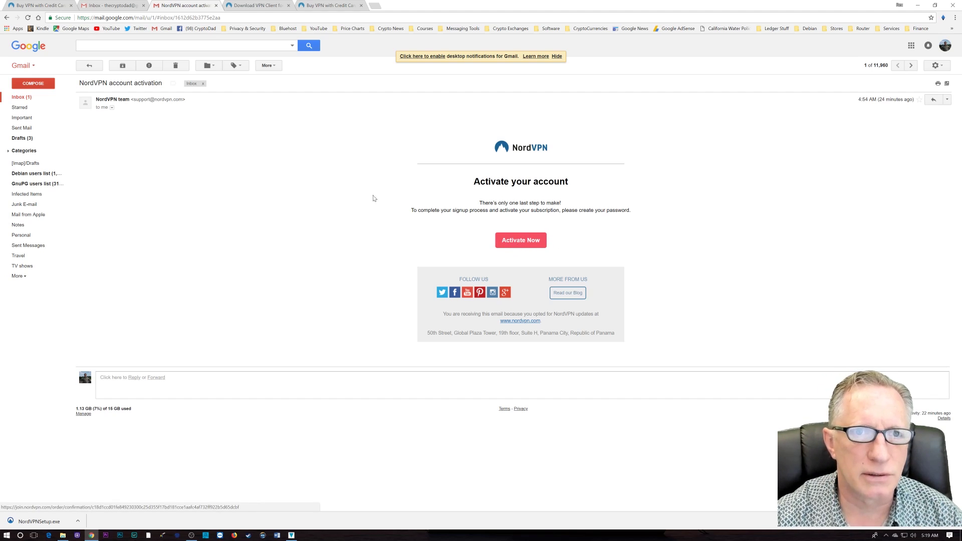
# Switch to the NordVPN Windows download page for the NordVPNSetup file.
pyautogui.click(256, 7)
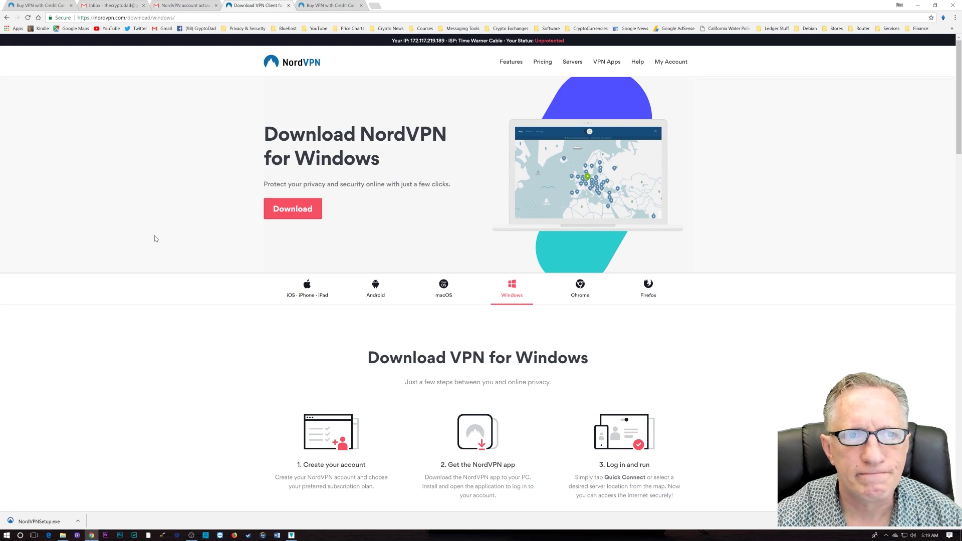
pyautogui.scroll(-2, 155, 239)
pyautogui.scroll(2, 155, 237)
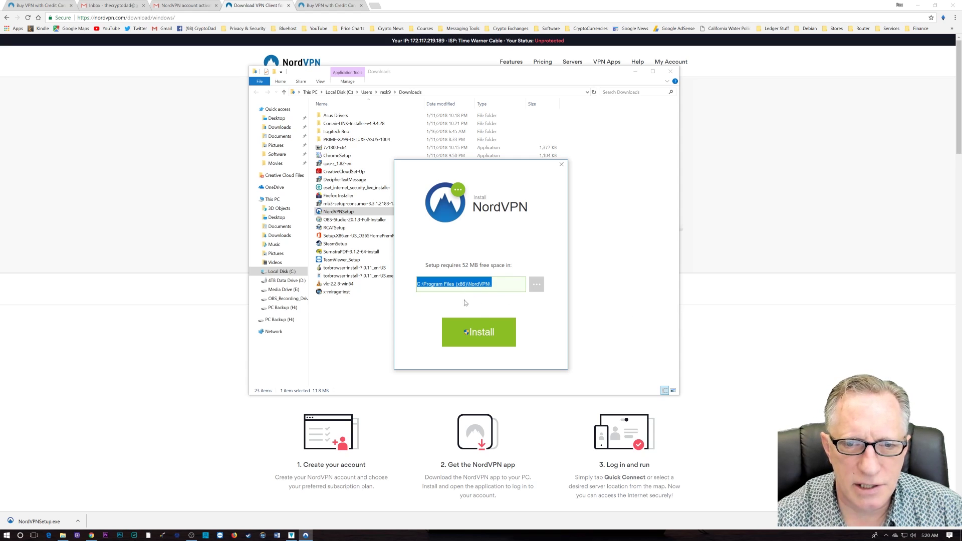
# Install NordVPN into the default C:\Program Files (x86)\NordVPN folder.
pyautogui.click(475, 335)
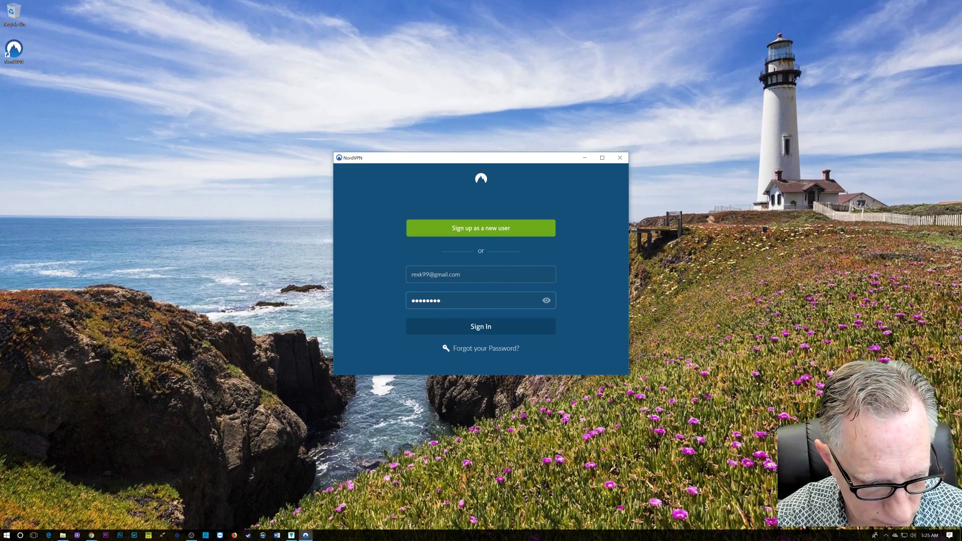
# Complete the account password and sign in to the NordVPN desktop app.
pyautogui.write('a')
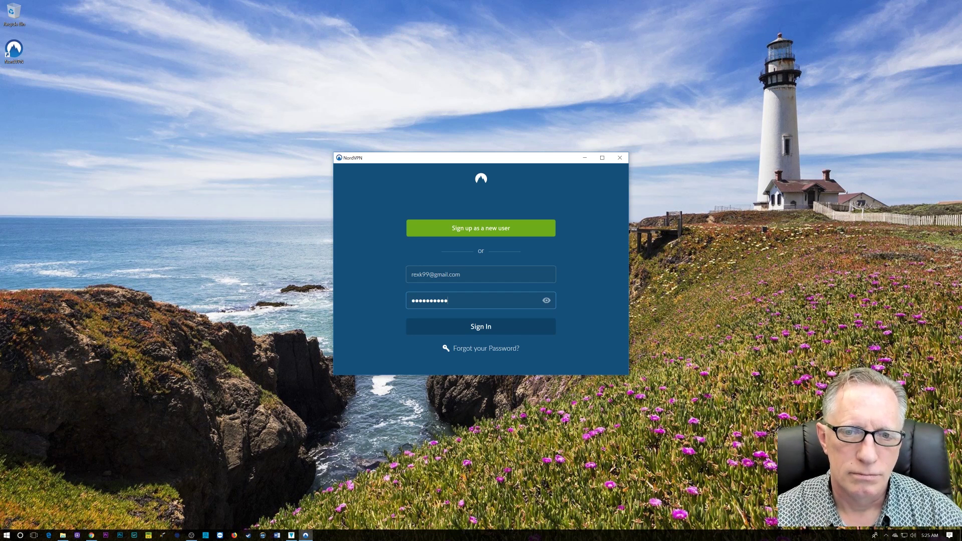
pyautogui.click(479, 329)
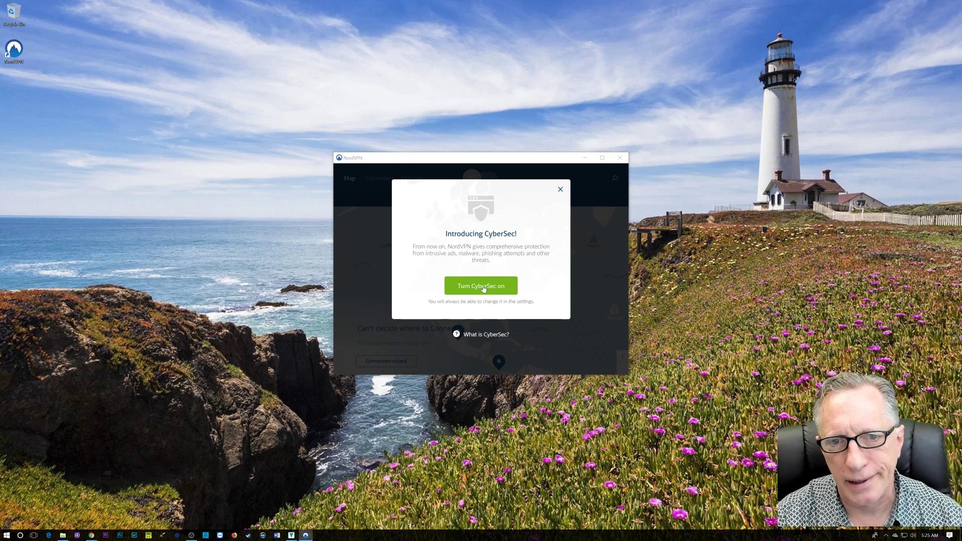
# Enable CyberSec and connect to the recommended United States server through the connection wizard.
pyautogui.click(484, 289)
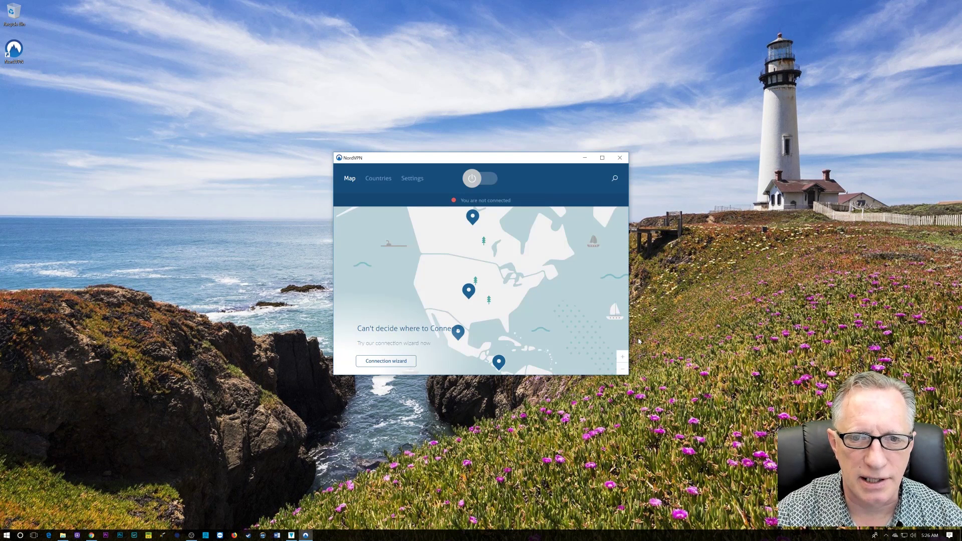
pyautogui.click(379, 361)
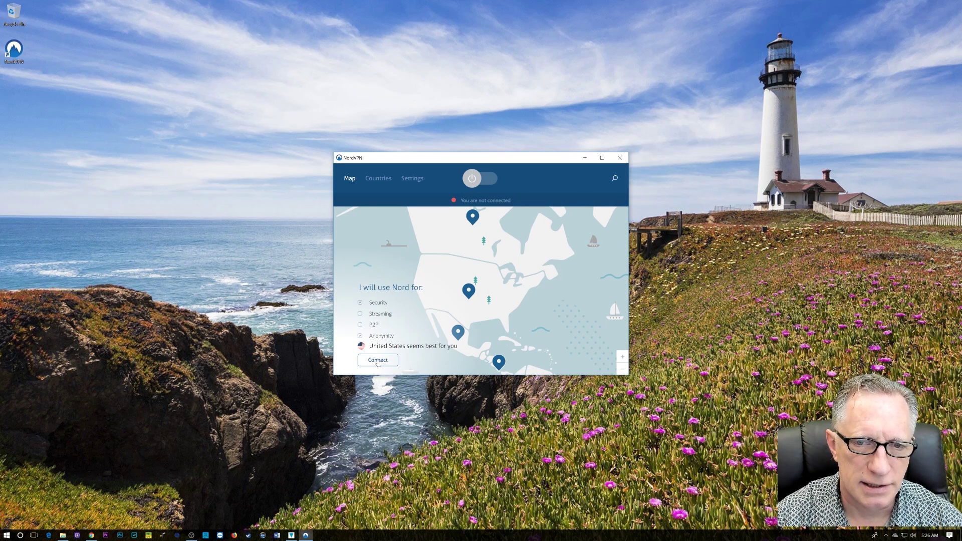
pyautogui.click(378, 361)
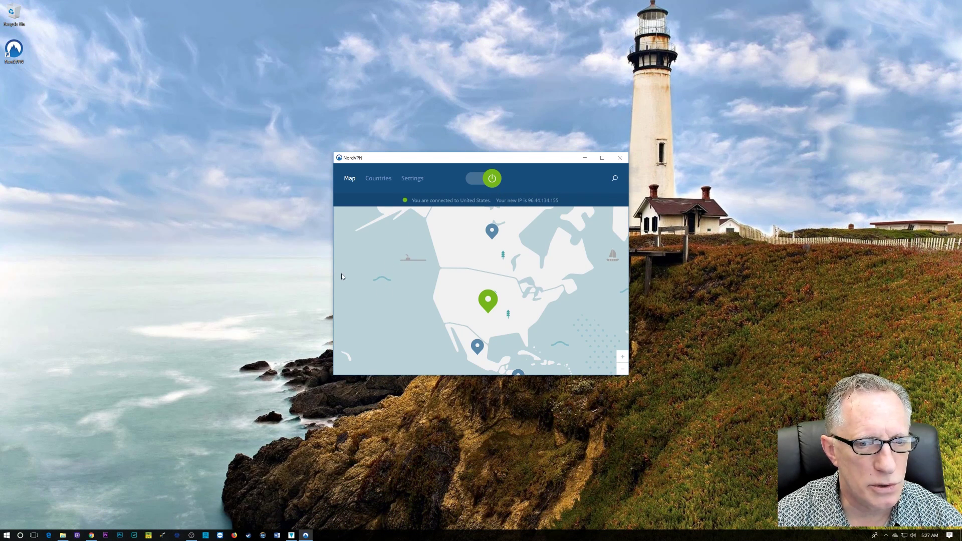
# Bring the Chrome download page forward to confirm Protected status with QuadraNet as ISP.
pyautogui.click(91, 535)
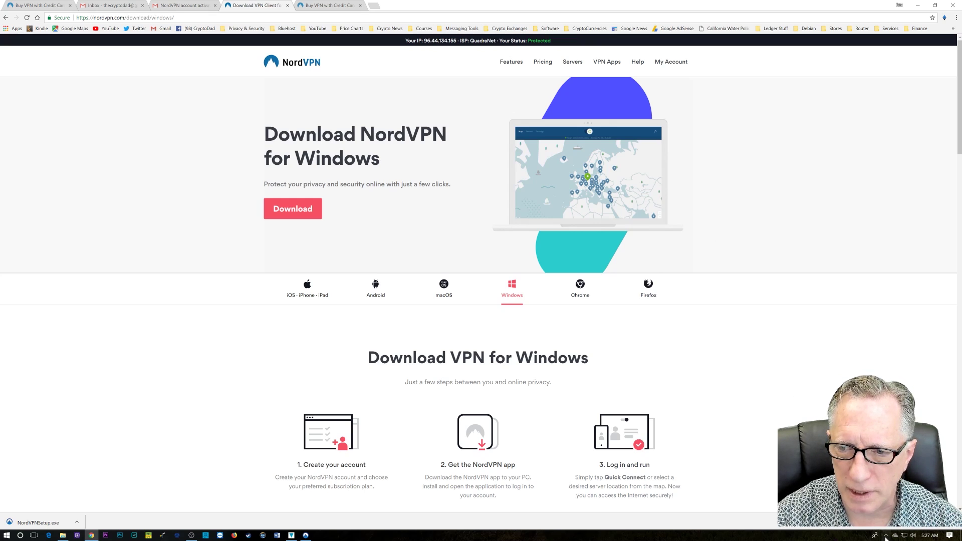
pyautogui.click(886, 537)
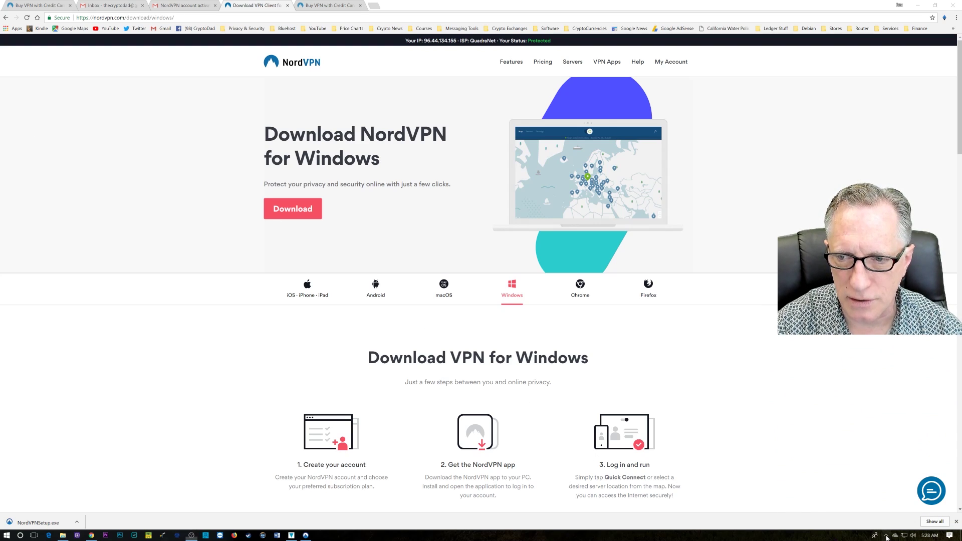
# From the NordVPN tray panel, switch the VPN off and back on, reconnecting to United States #625.
pyautogui.click(886, 538)
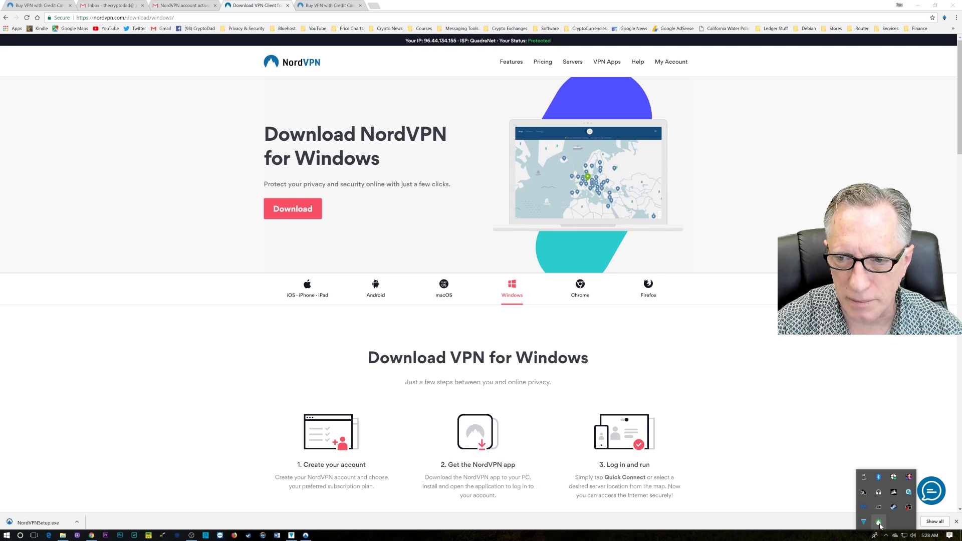
pyautogui.click(879, 522)
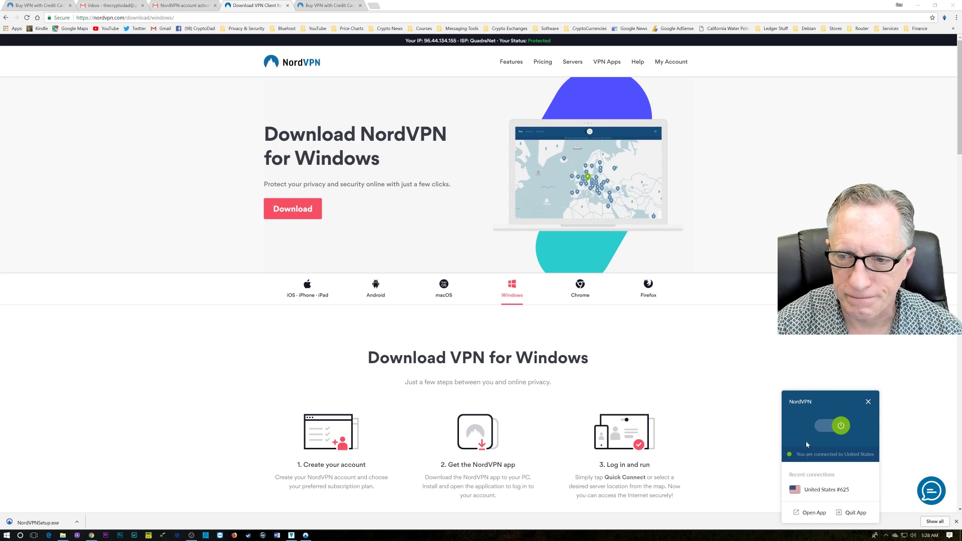
pyautogui.click(839, 427)
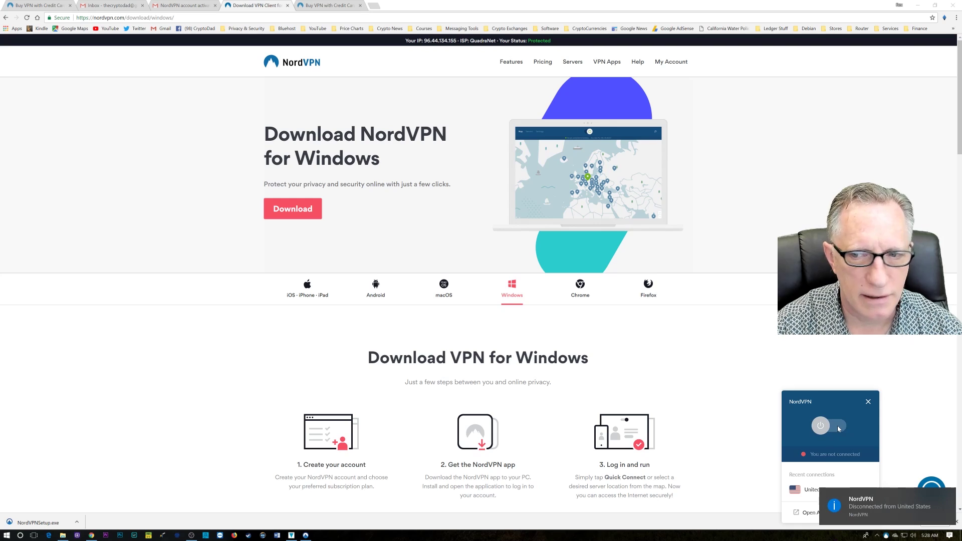
pyautogui.click(821, 427)
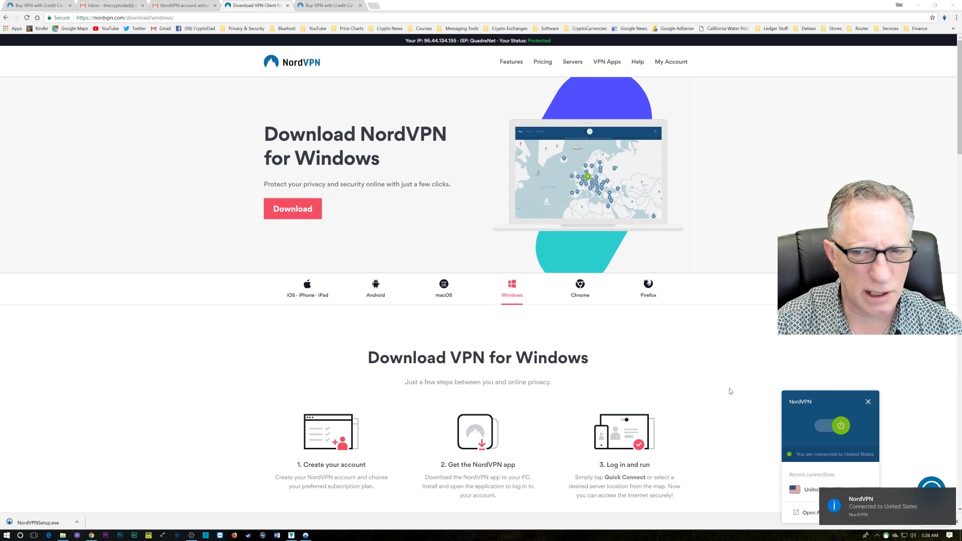
# In the full NordVPN app, connect to Australia from the Countries list.
pyautogui.click(810, 514)
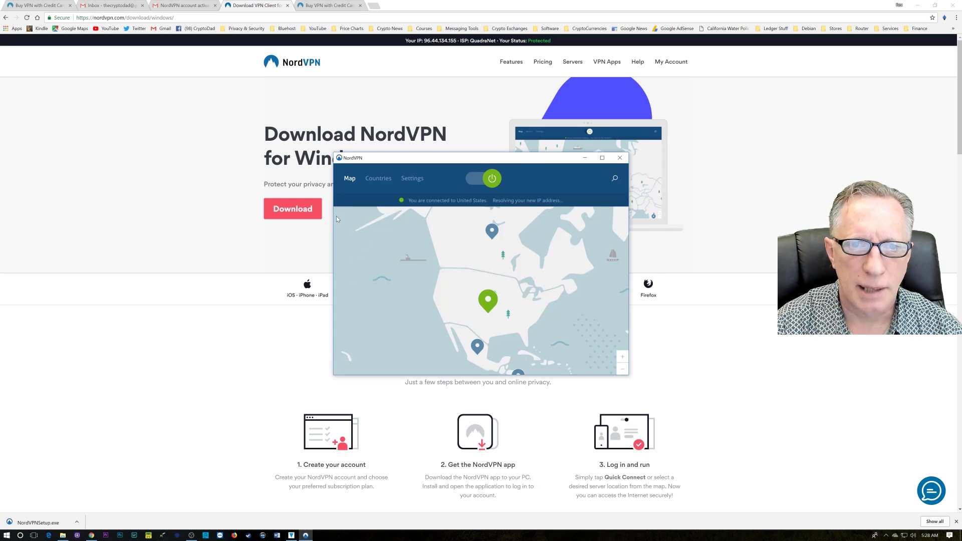
pyautogui.click(379, 178)
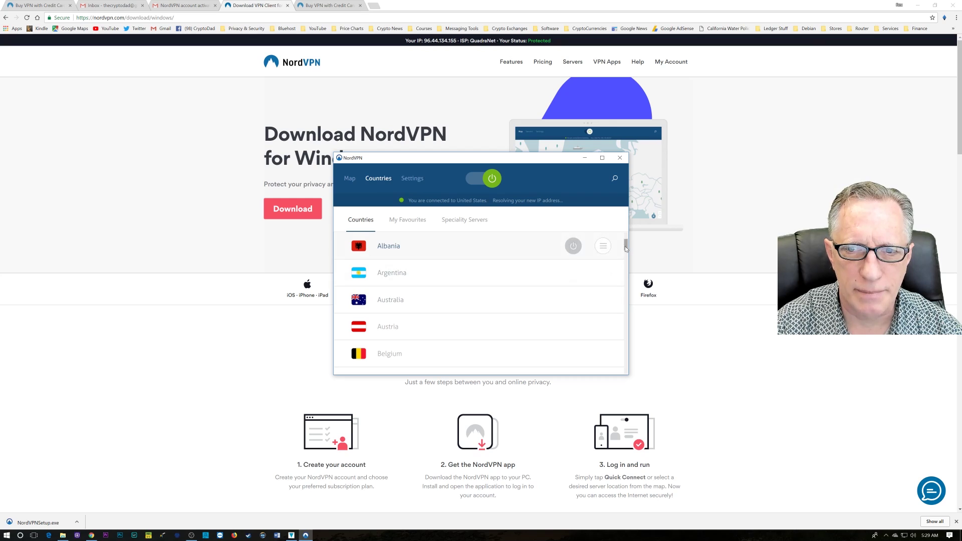
pyautogui.moveTo(625, 249); pyautogui.dragTo(626, 251)
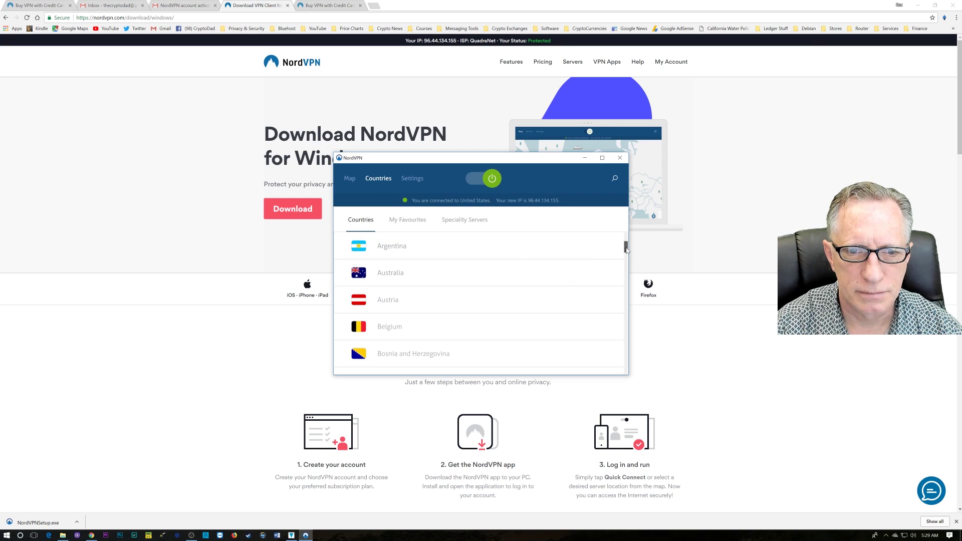
pyautogui.moveTo(401, 277)
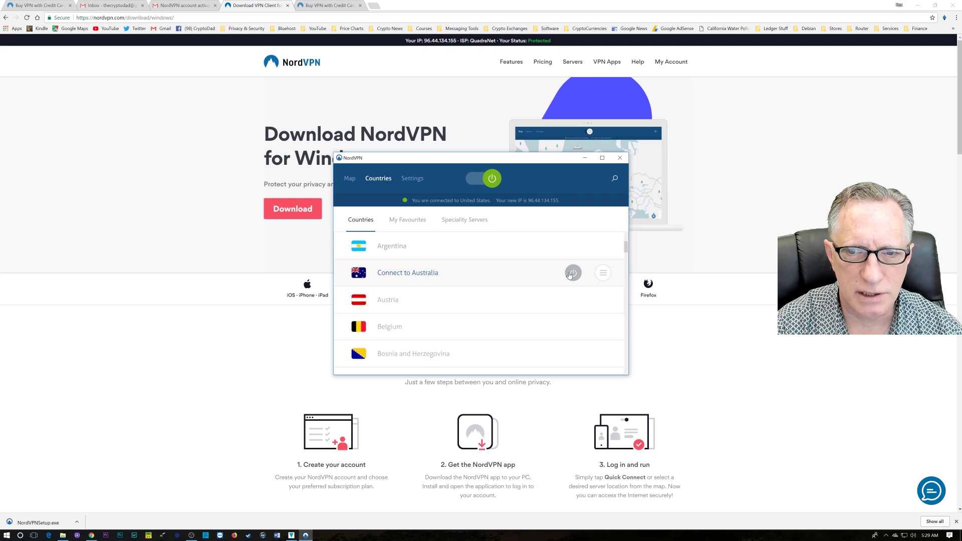
pyautogui.click(573, 273)
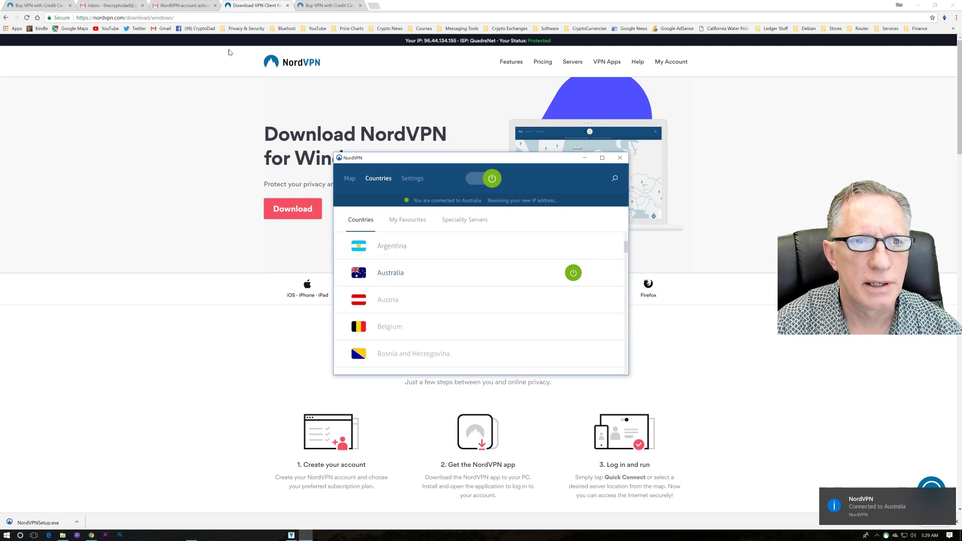
# Reload the NordVPN download page in Chrome to show Host Universal Pty as ISP, Protected.
pyautogui.click(432, 76)
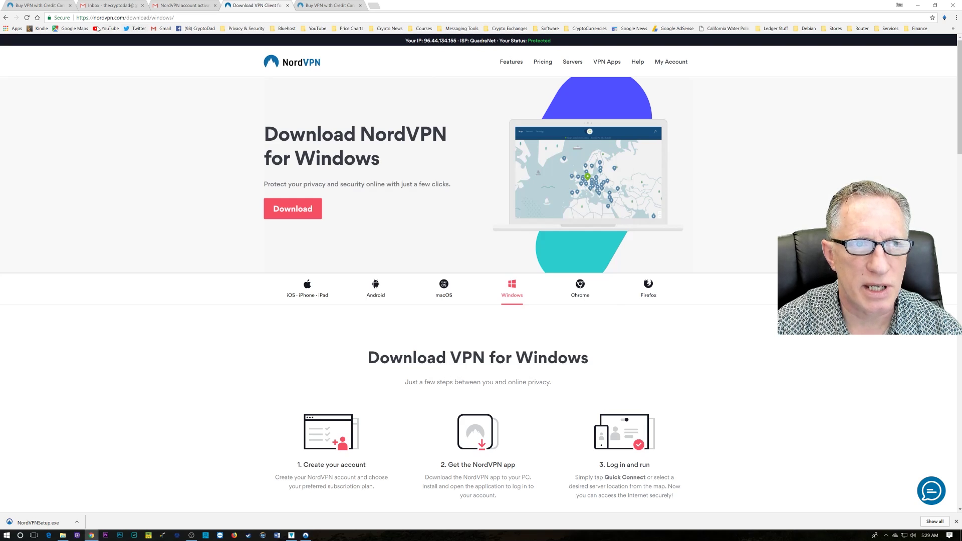
pyautogui.click(27, 18)
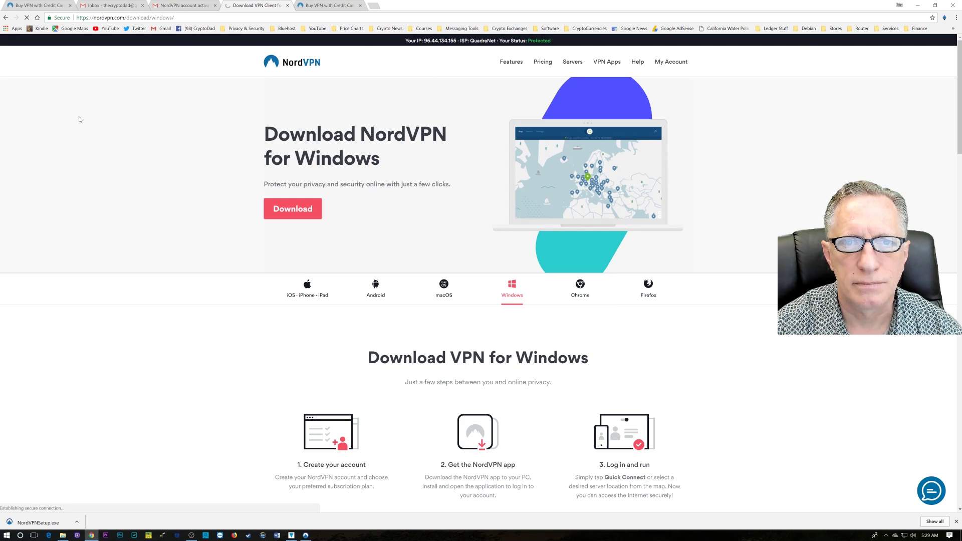